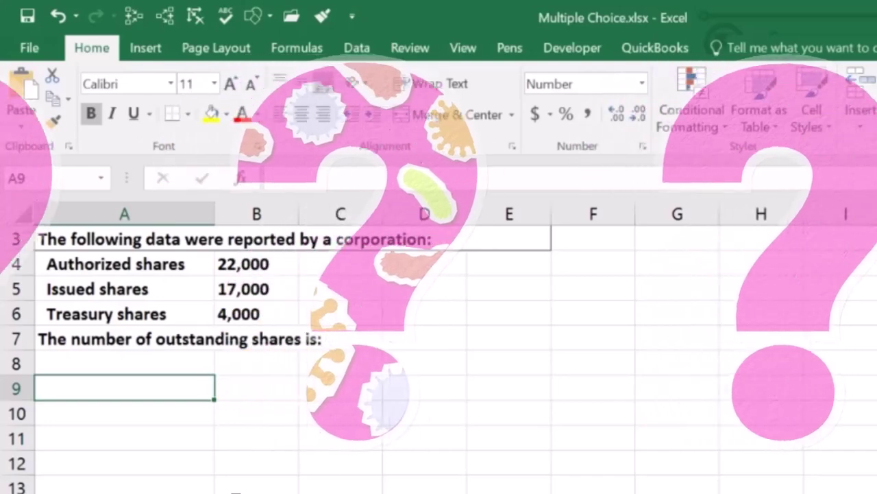
Reference the Issued shares label from A5 in A9 and enter 17,000 beside it in B9.
text(=)
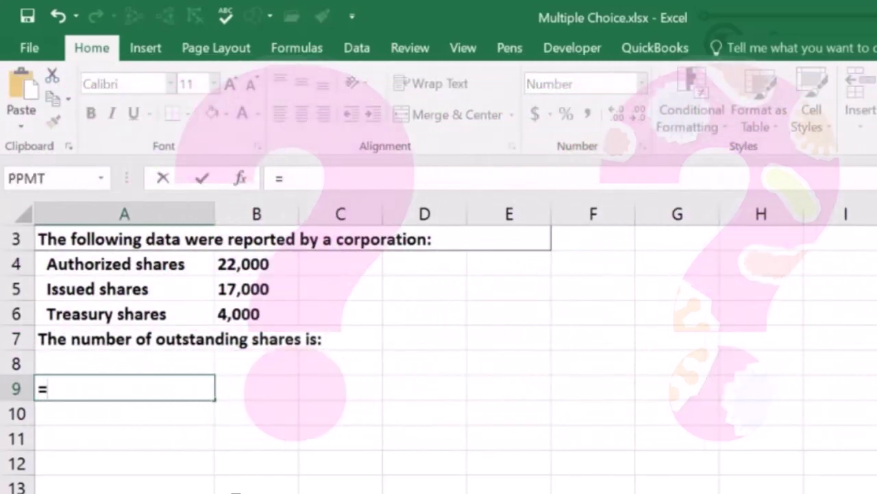
key(Up)
key(Up)
key(Up)
key(Up)
key(Tab)
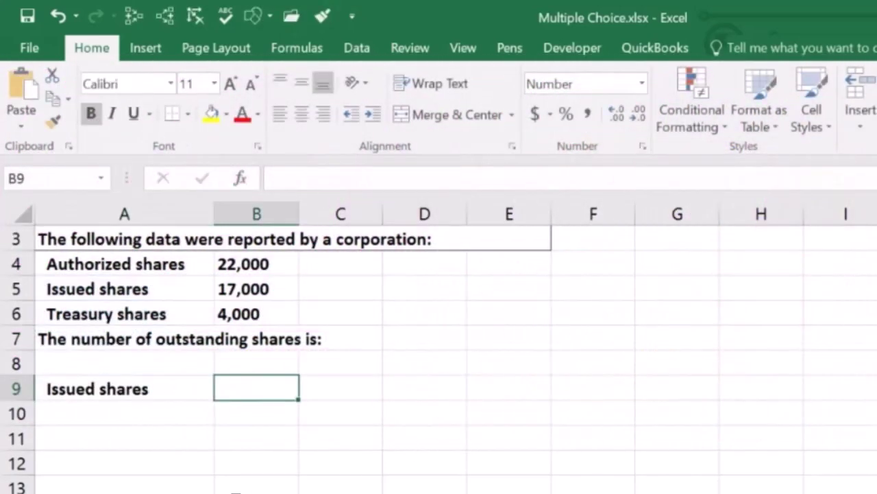
text(17,000)
key(Return)
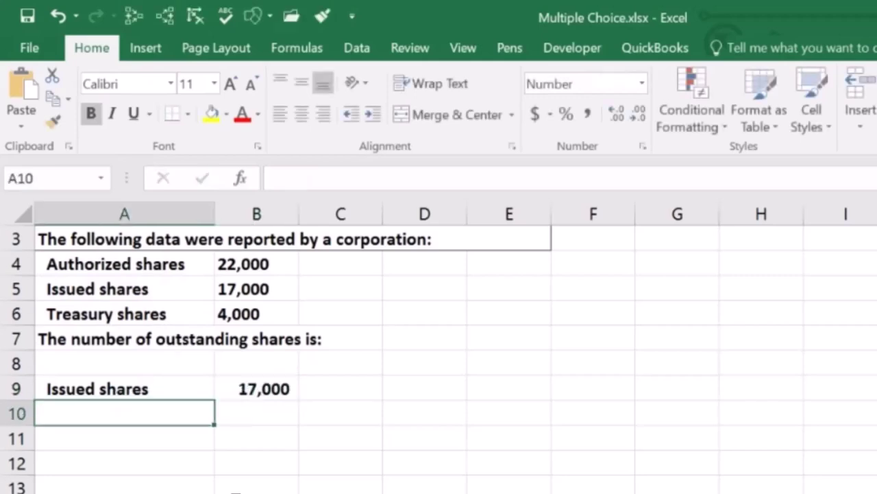
Reference the Treasury shares label from A6 in cell A10.
text(=)
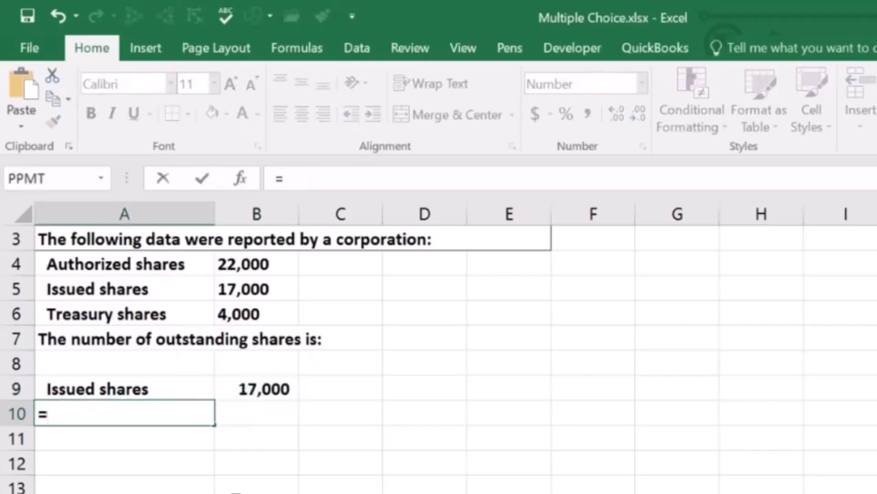
key(Up)
key(Up)
key(Up)
key(Up)
key(Return)
Try to bring the treasury share amount into B10 with the formula =B6.
key(Right)
key(Up)
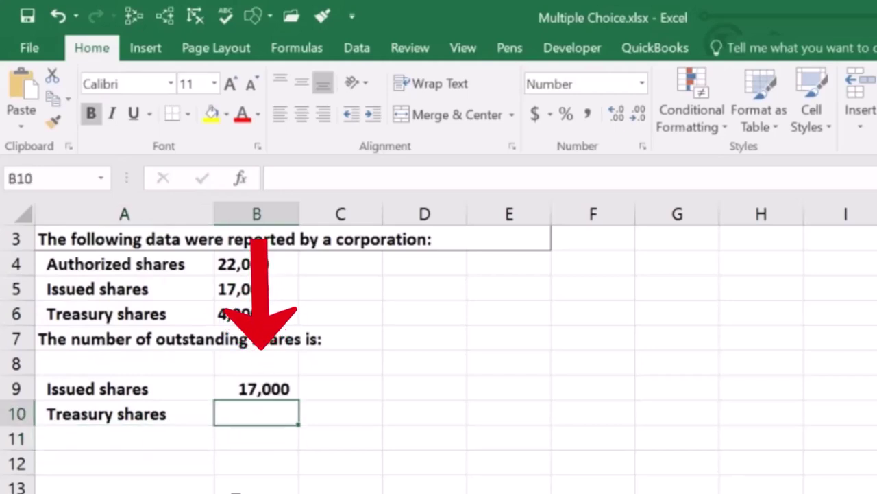
key(Up)
key(Up)
key(Up)
key(Up)
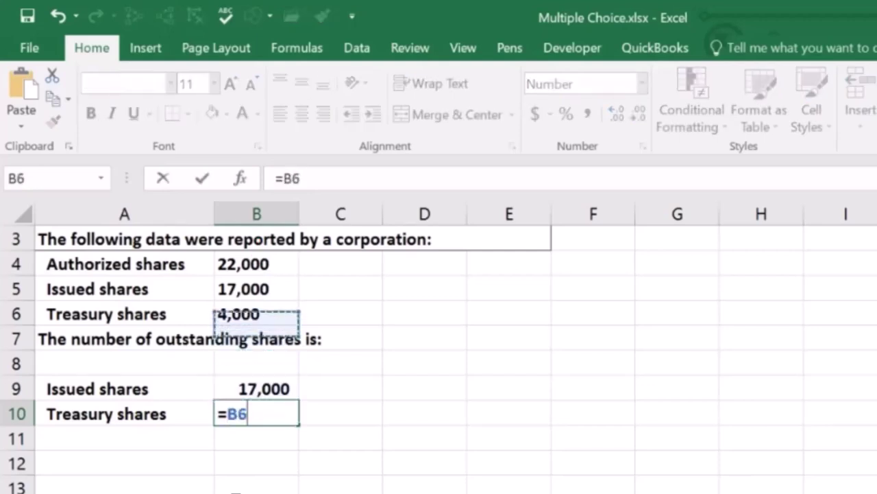
key(Return)
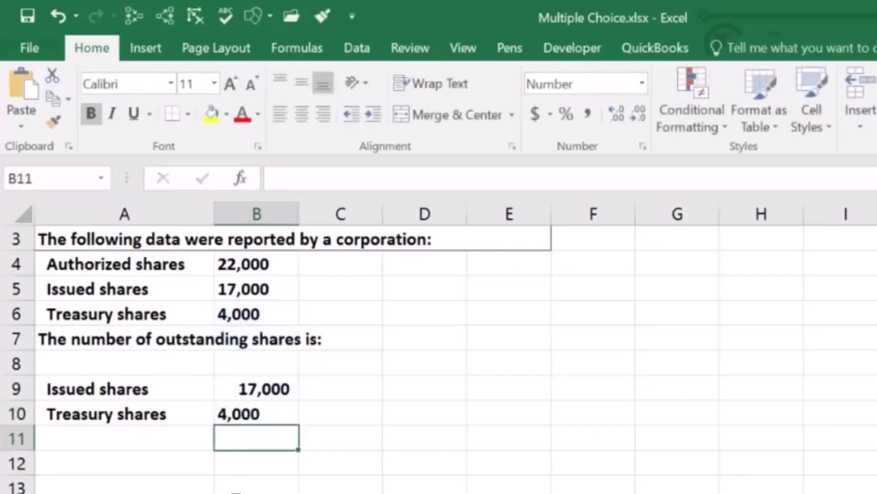
Replace the content of B10 with the plain number 4000.
key(Up)
text(400)
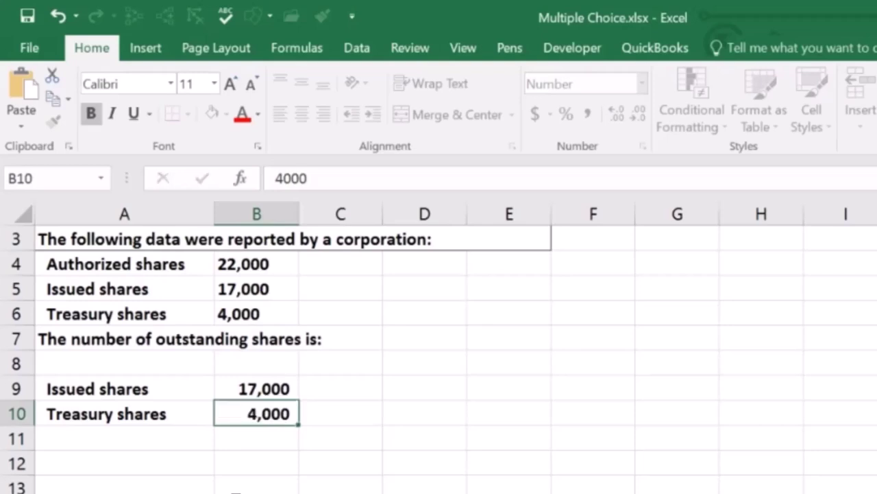
key(Return)
Calculate the outstanding shares in B11 by subtracting treasury shares from issued shares with =B9-B10.
text(=)
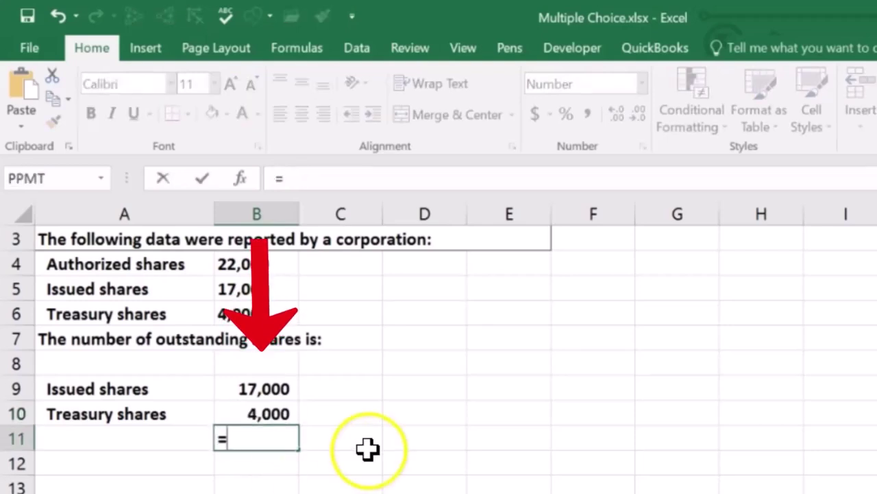
click(273, 384)
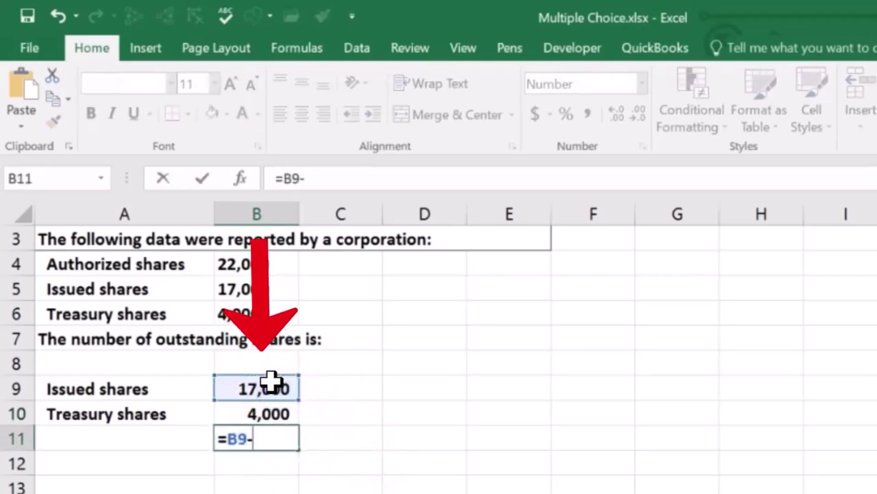
text(-)
click(269, 413)
key(Return)
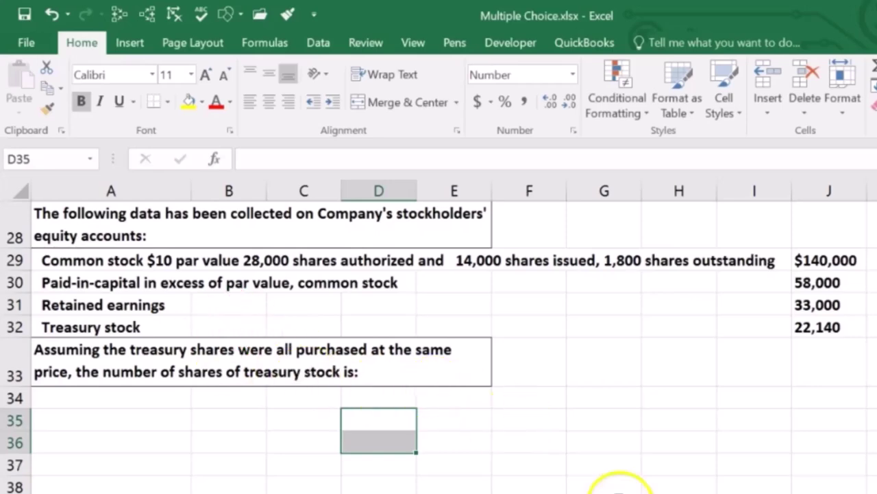
click(513, 418)
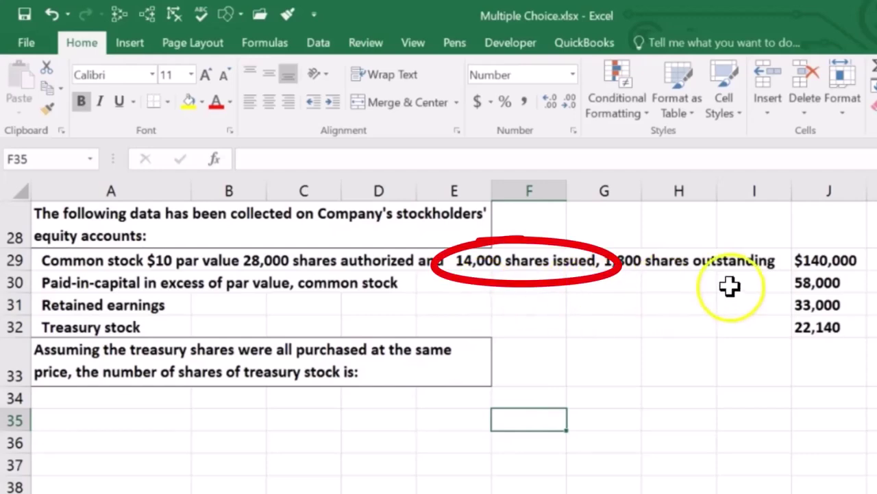
click(819, 261)
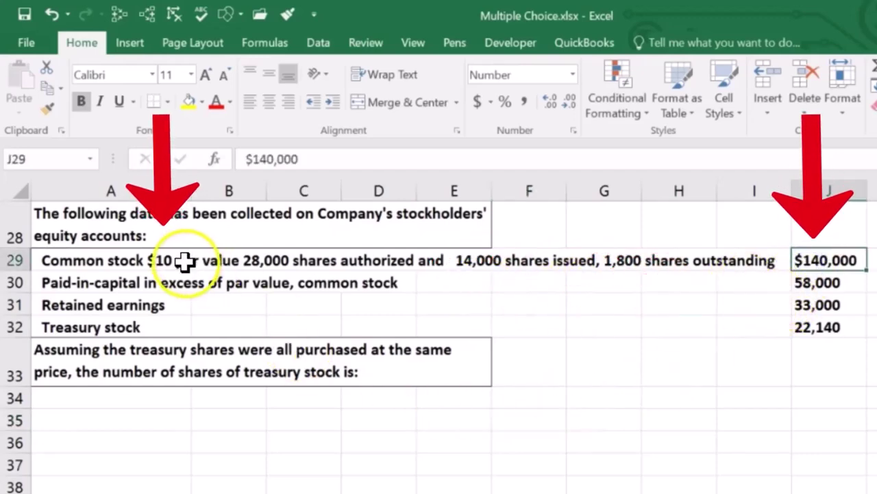
Enter the issued shares, 14,000, in E35 and the outstanding shares, 1,800, in E36.
click(446, 413)
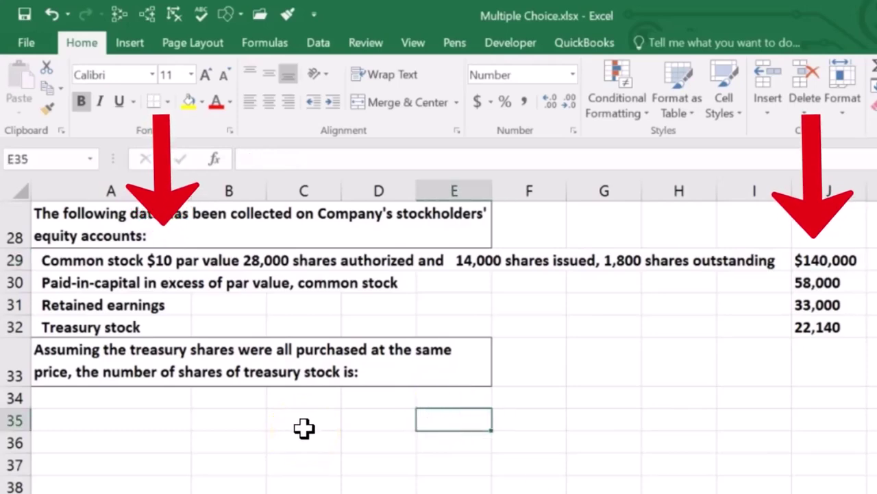
text(14,000)
key(Return)
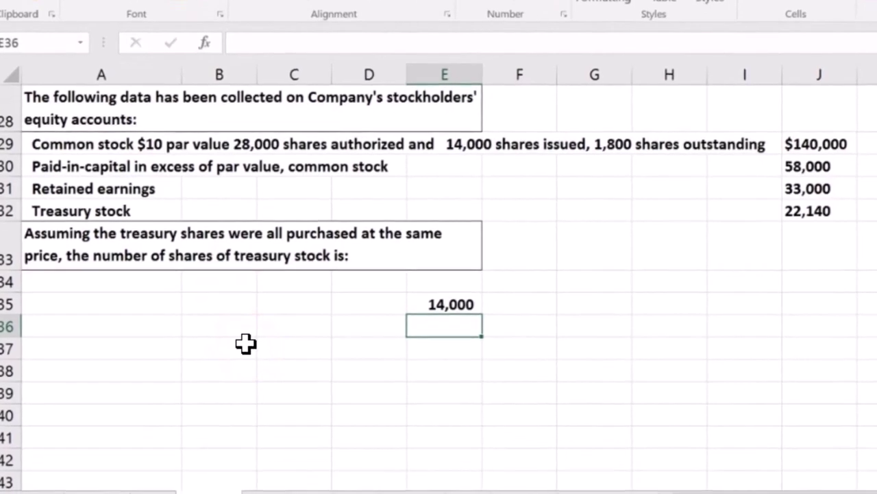
text(0)
key(Return)
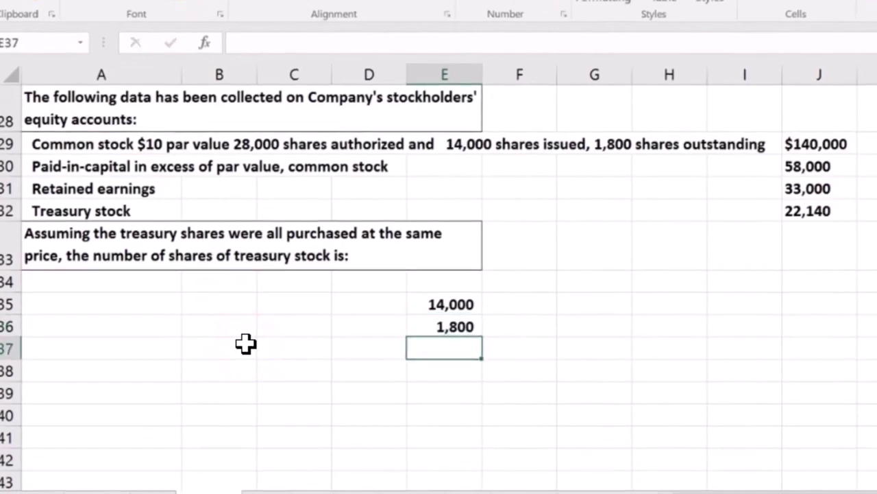
Calculate the number of treasury shares in E37 by subtracting E36 from E35.
text(=)
click(424, 305)
text(-)
click(417, 327)
key(Return)
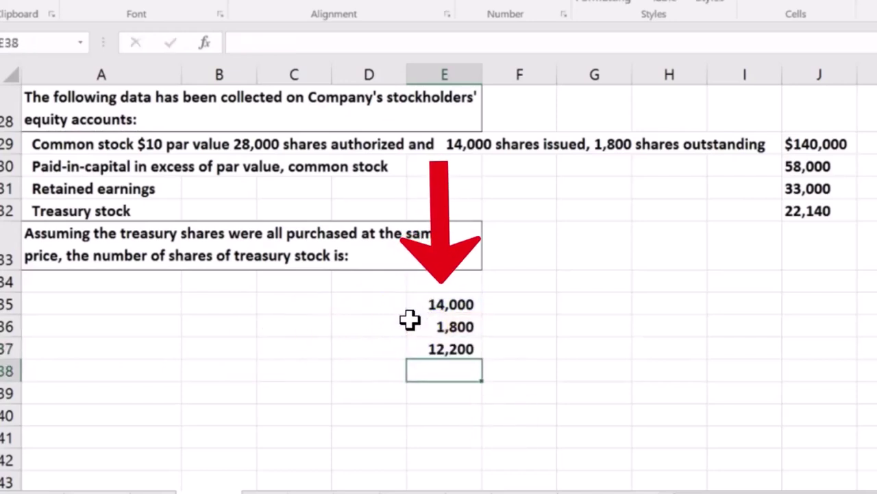
click(396, 347)
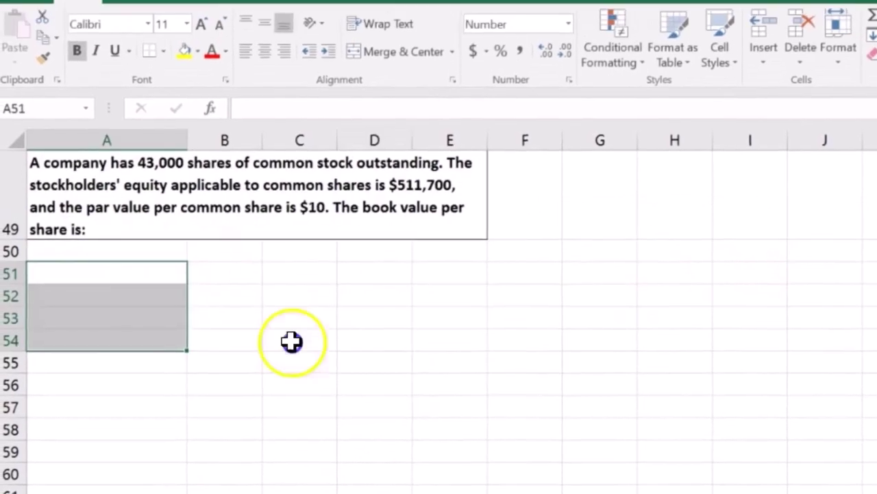
Enter the stockholders' equity of 511,700 in B51 and the 43,000 outstanding shares in B52.
click(242, 275)
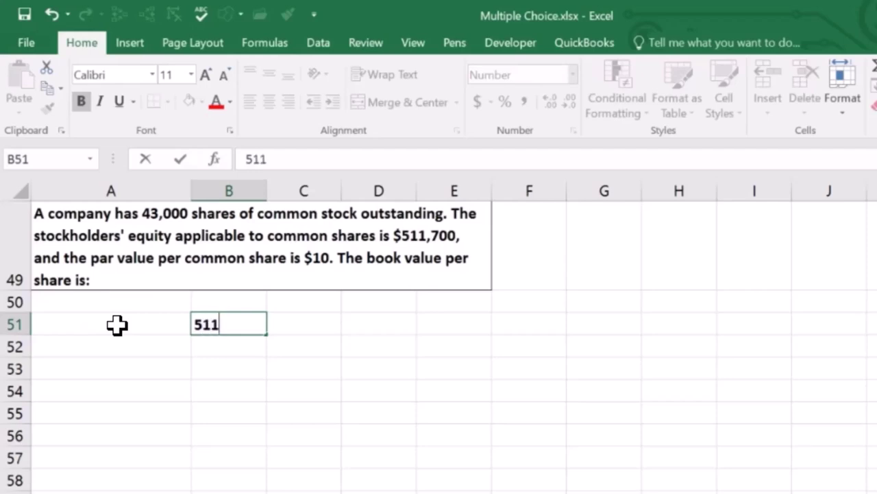
key(Return)
key(Up)
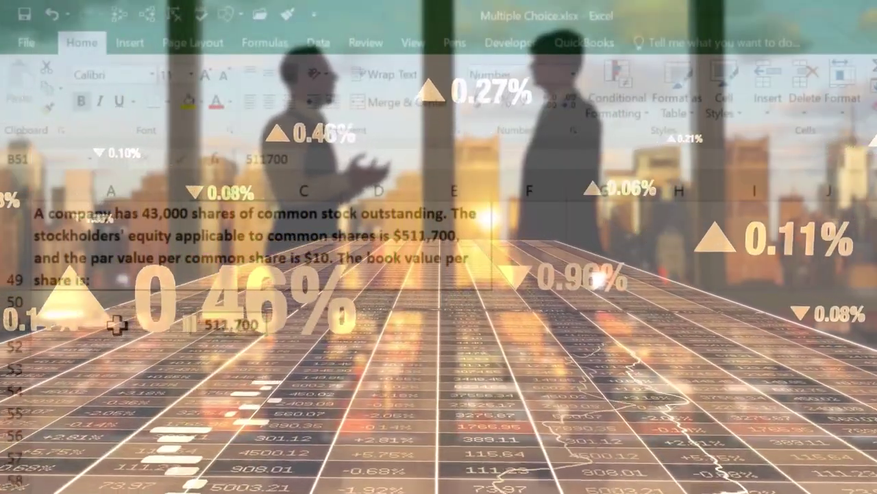
key(Return)
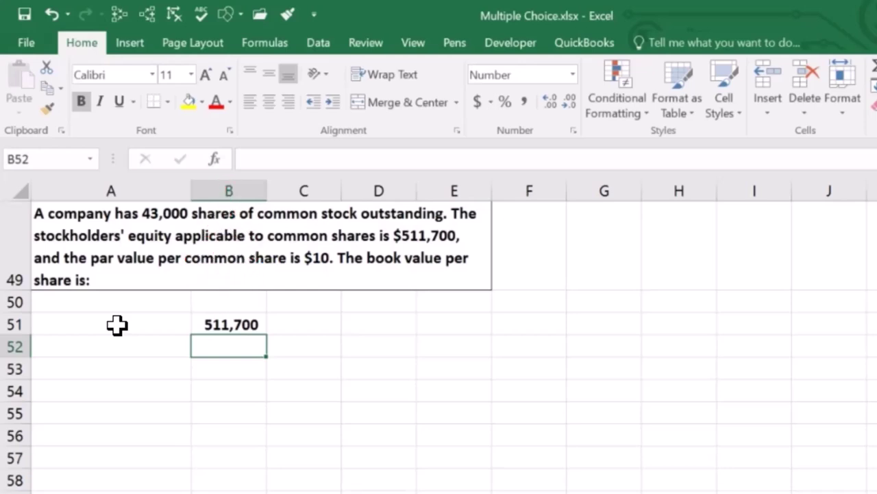
text(43,000)
key(Return)
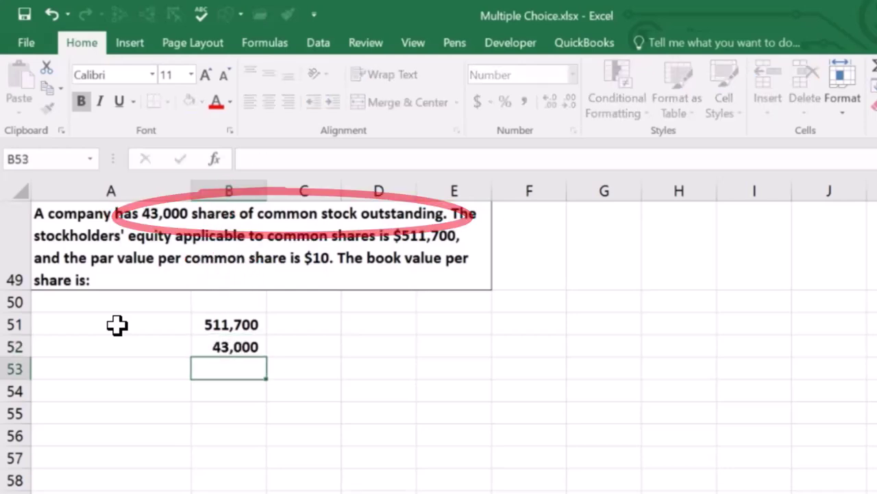
Calculate the book value per share in B53 with the formula =B51/B52.
text(=)
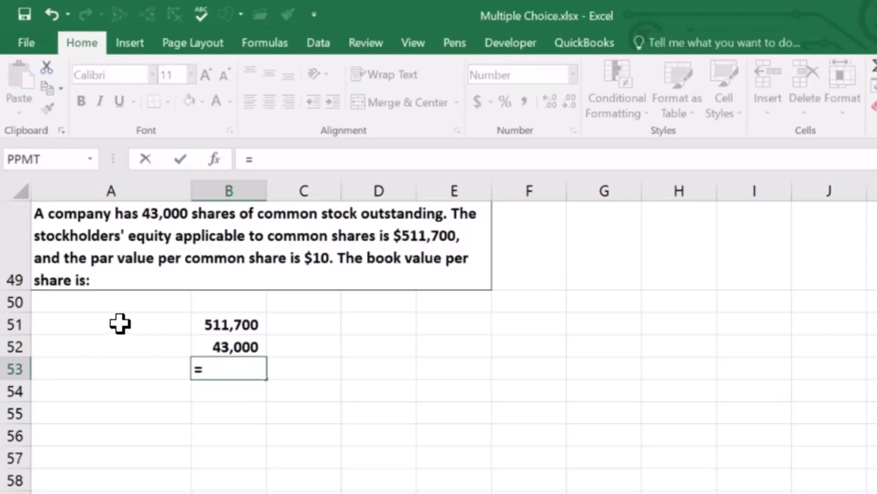
click(227, 325)
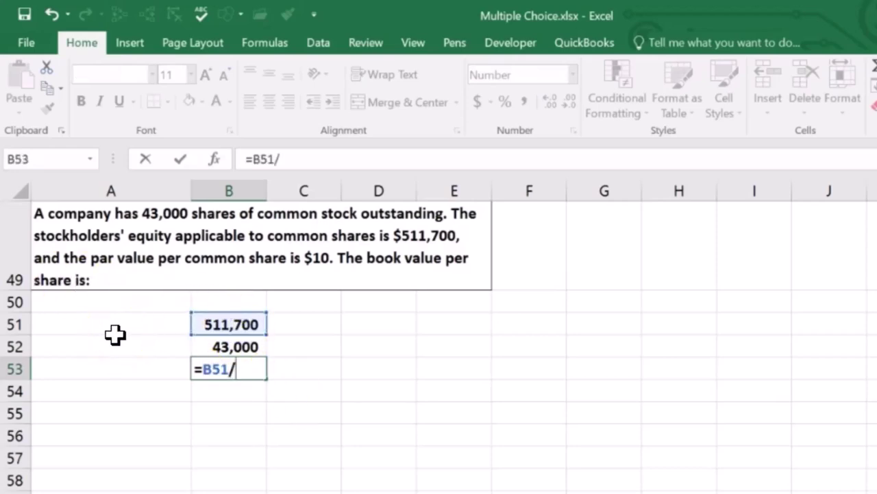
click(215, 345)
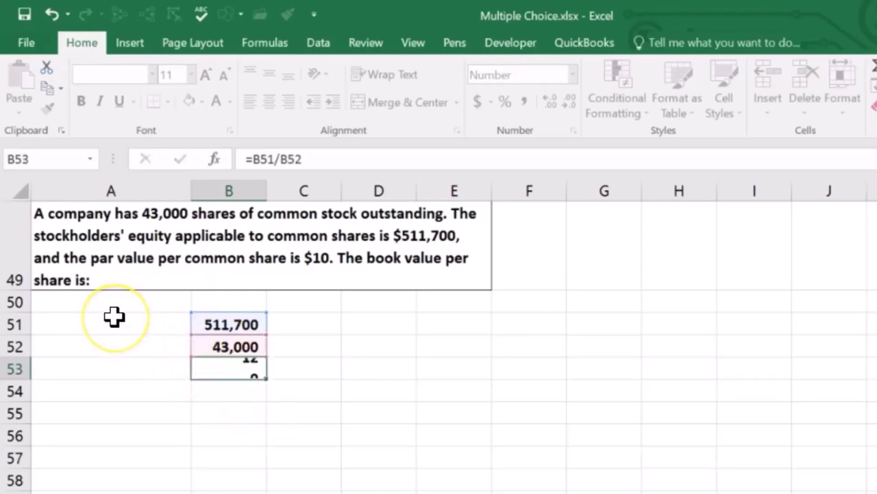
key(Return)
Format the book value per share in B53 to show two decimal places.
key(Up)
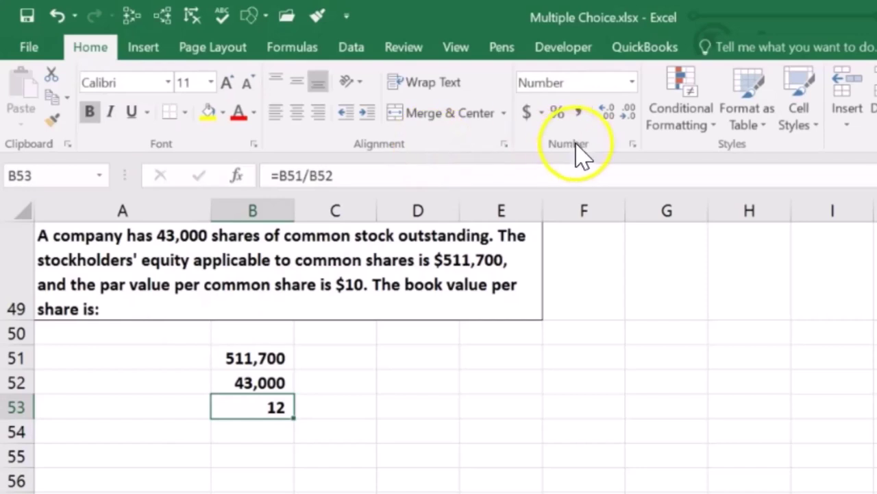
click(608, 111)
click(608, 112)
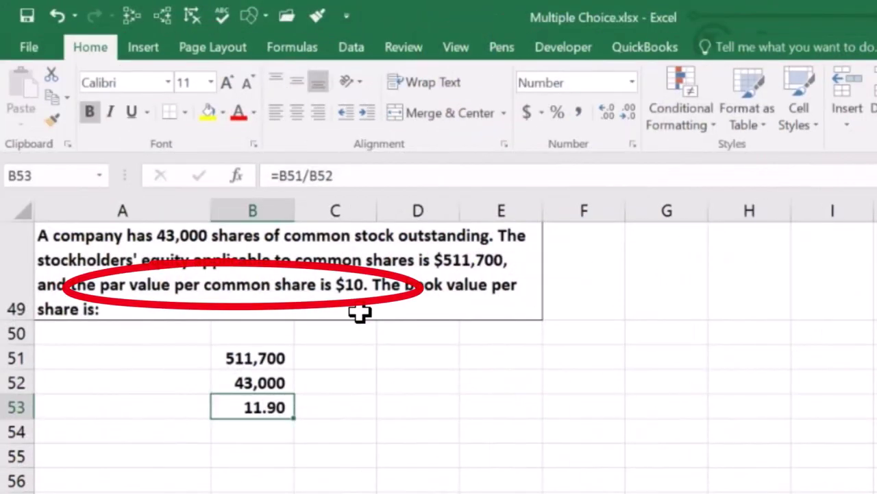
click(342, 408)
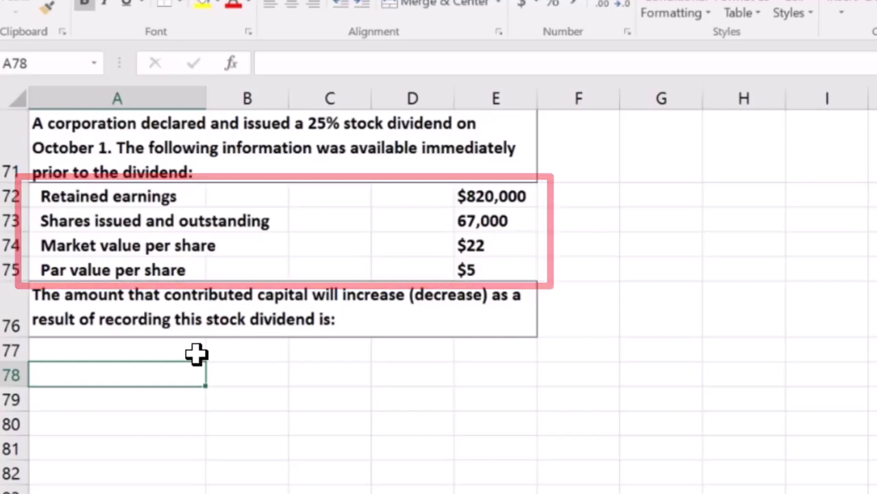
Label A78 as Shares outstanding and enter 67,000 in C78.
text(Shares outs)
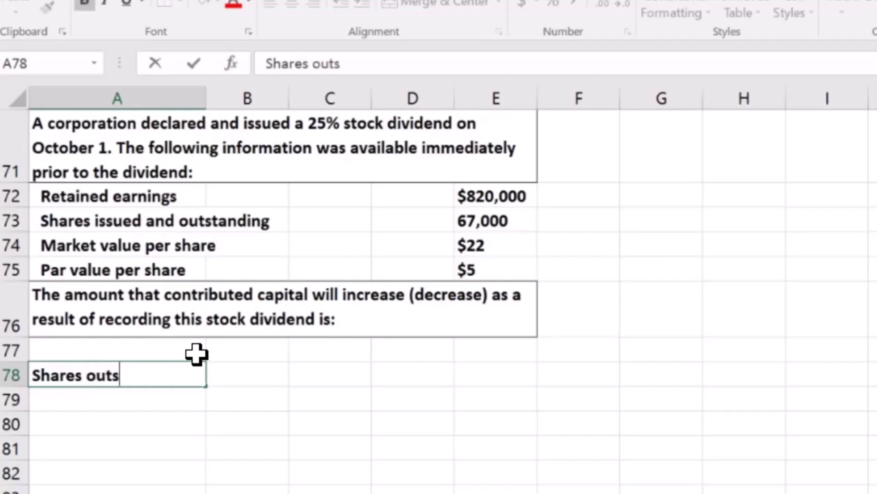
key(Tab)
key(Tab)
text(67,000)
key(Return)
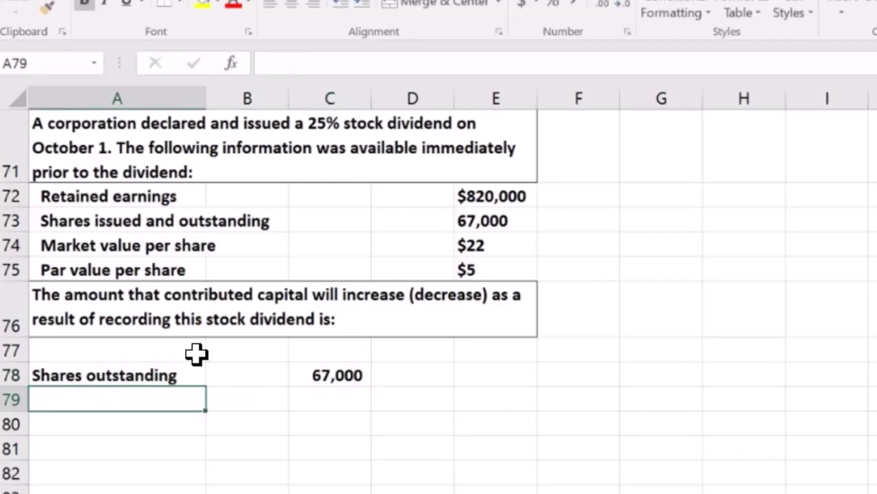
Enter the stock dividend rate of .25 in C79 below the shares outstanding.
key(Tab)
key(Tab)
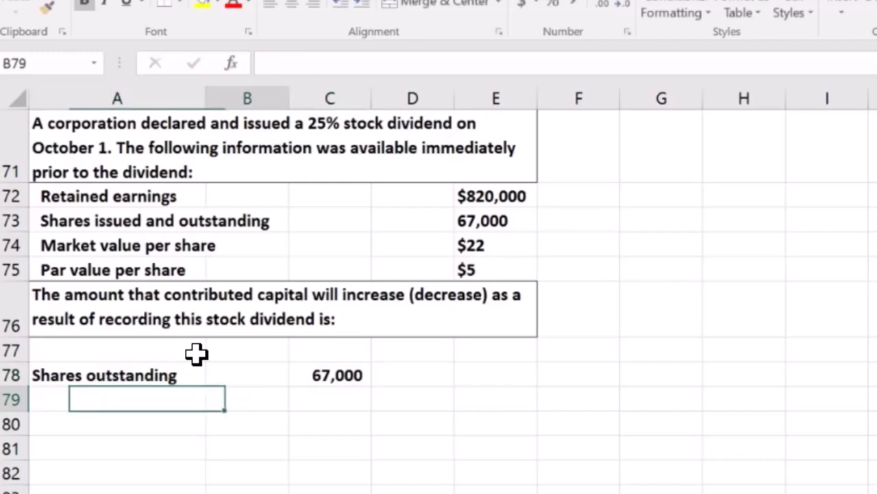
text(.25)
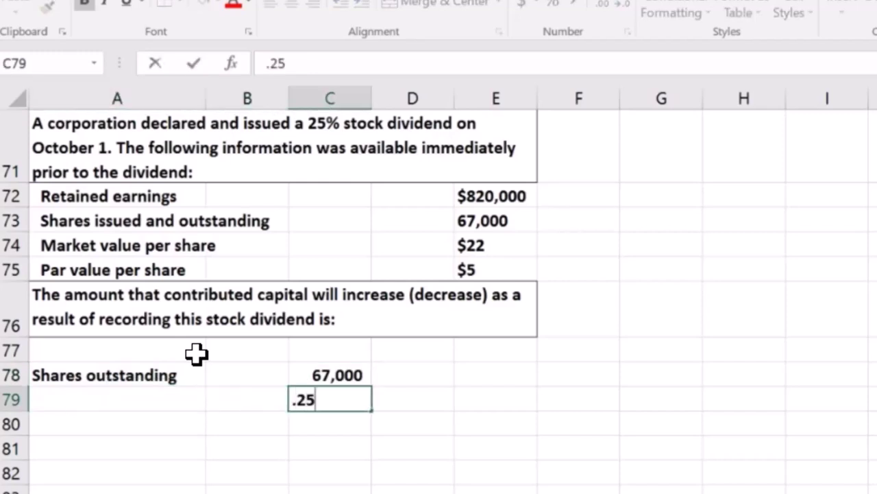
key(Return)
Format the dividend rate in C79 as an underlined percentage.
key(Up)
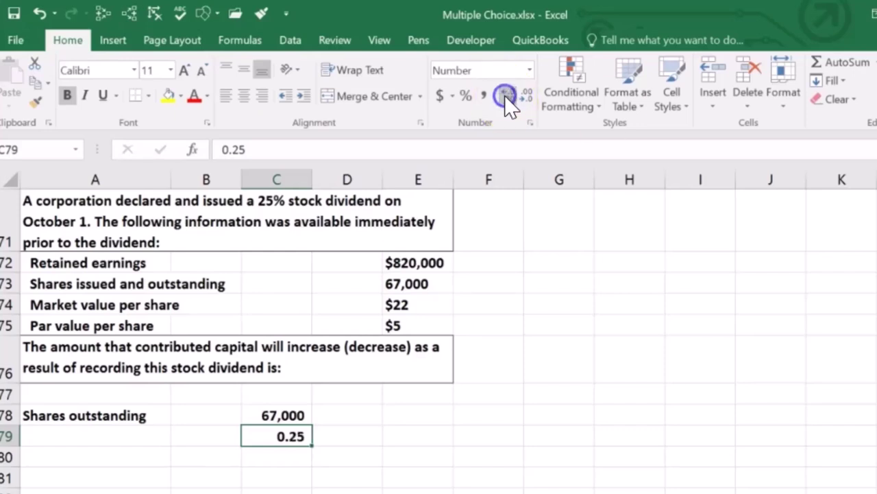
click(464, 96)
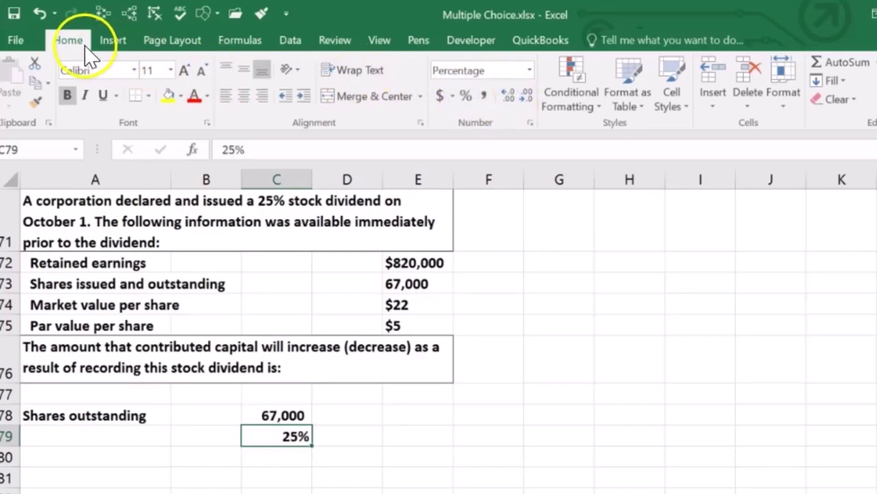
click(102, 96)
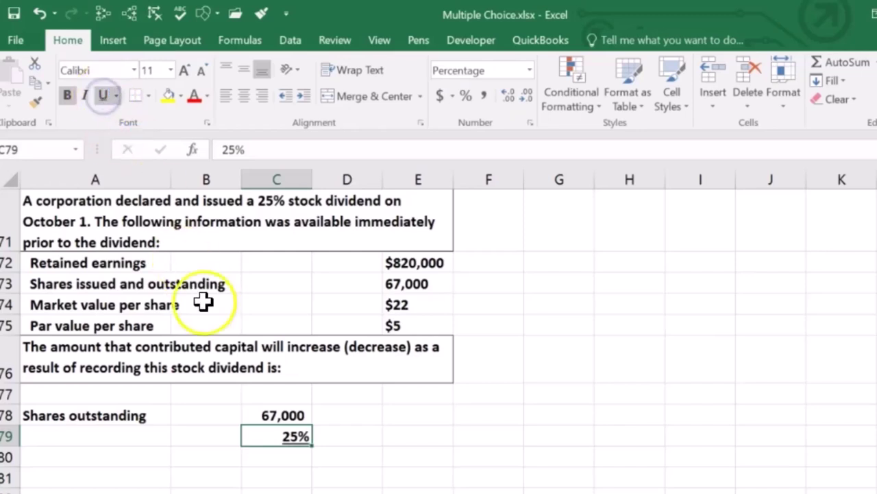
Calculate the dividend shares in C80 by multiplying the shares outstanding in C78 by the dividend rate in C79.
click(279, 458)
text(=)
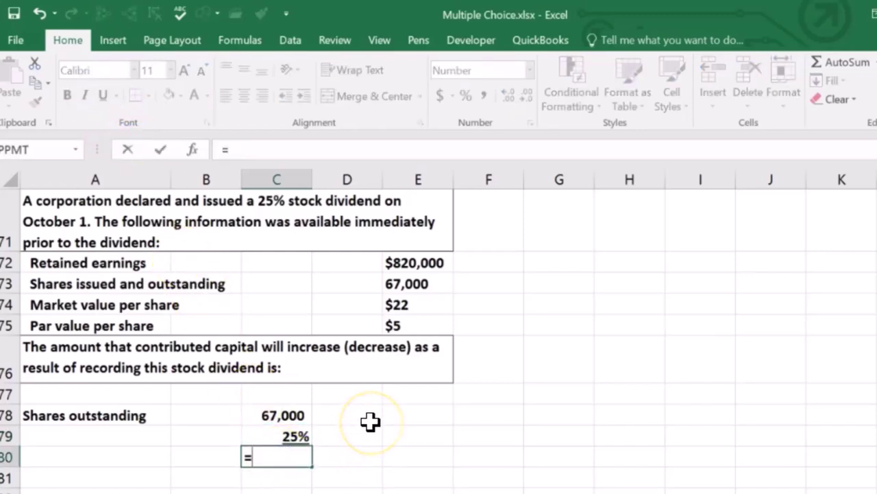
click(298, 415)
text(*)
click(295, 436)
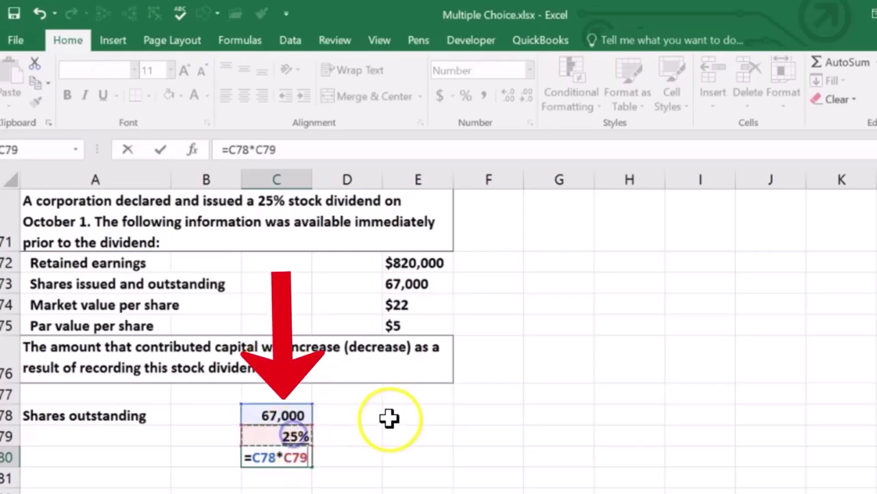
key(Return)
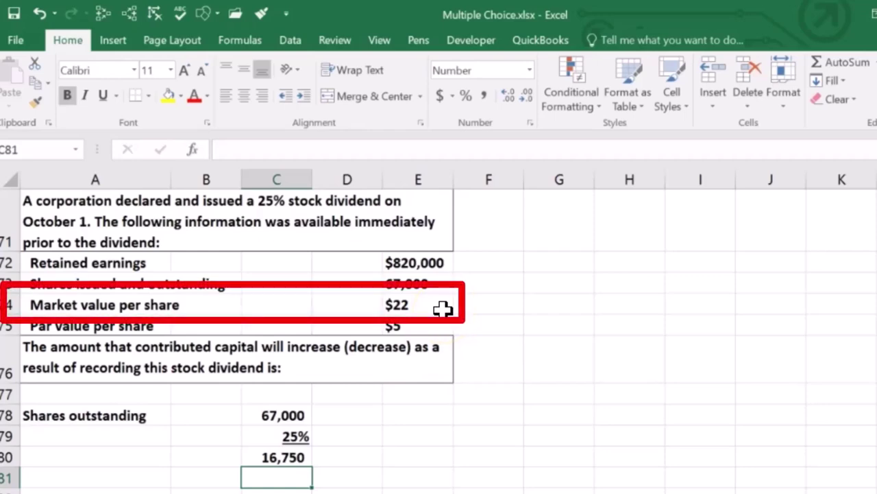
Enter the market value per share of 22 in C81 and underline it.
text(22)
key(ctrl+Return)
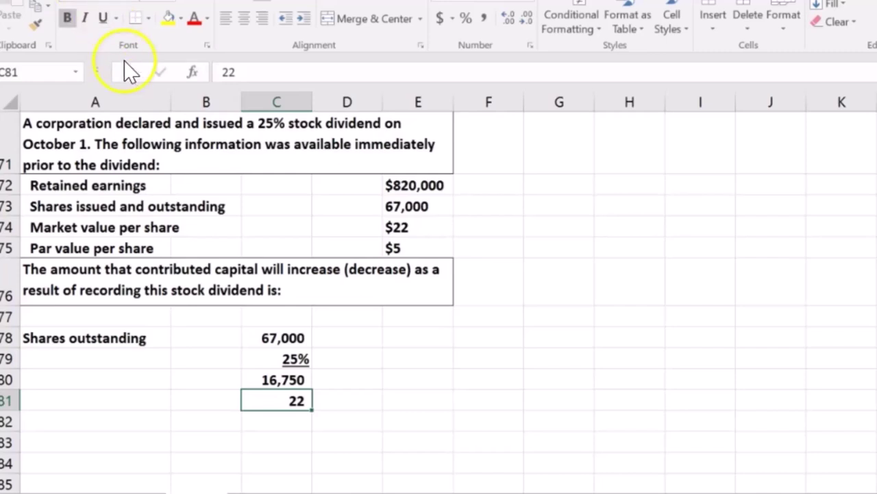
click(104, 20)
key(Return)
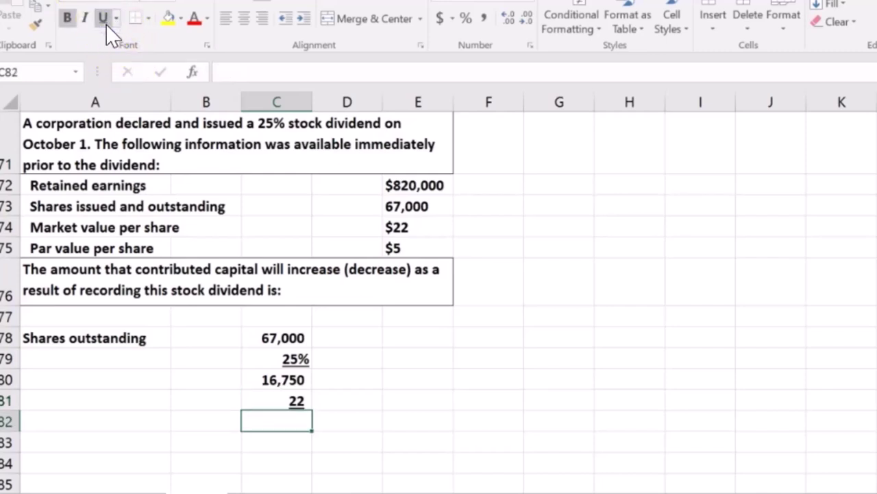
Calculate the increase in contributed capital in C82 by multiplying the dividend shares in C80 by the market value in C81.
text(=)
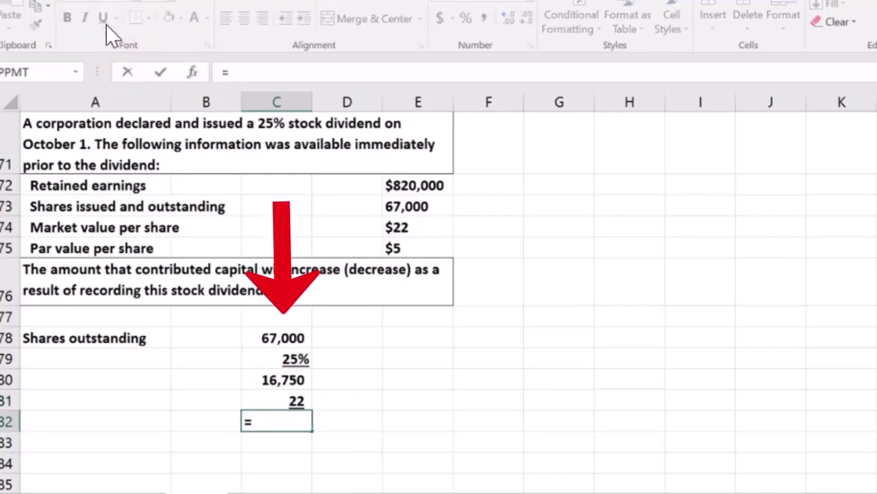
click(276, 380)
text(*)
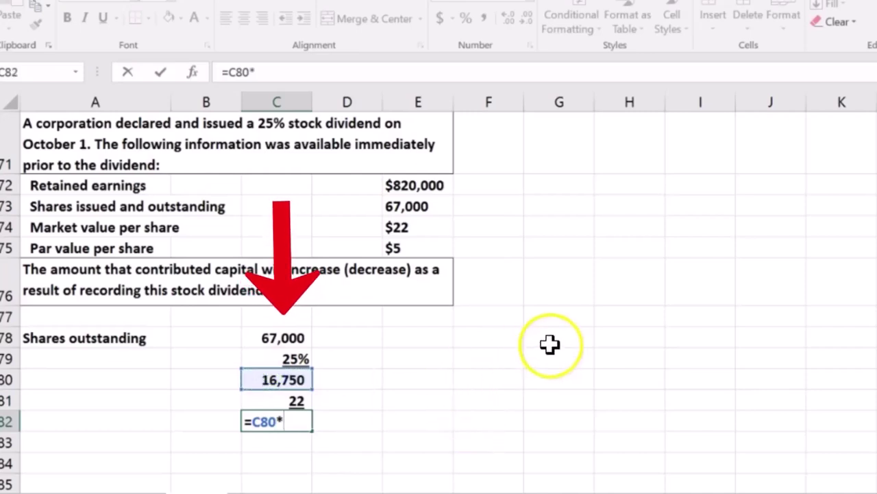
click(305, 399)
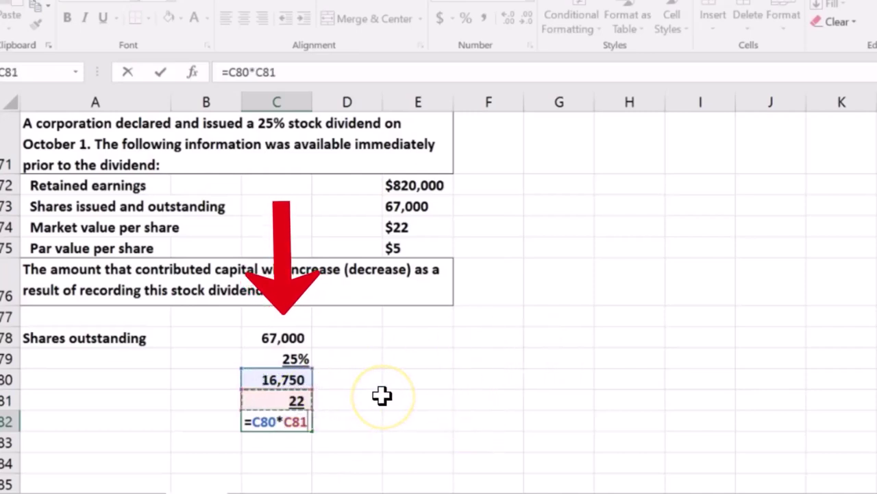
key(Return)
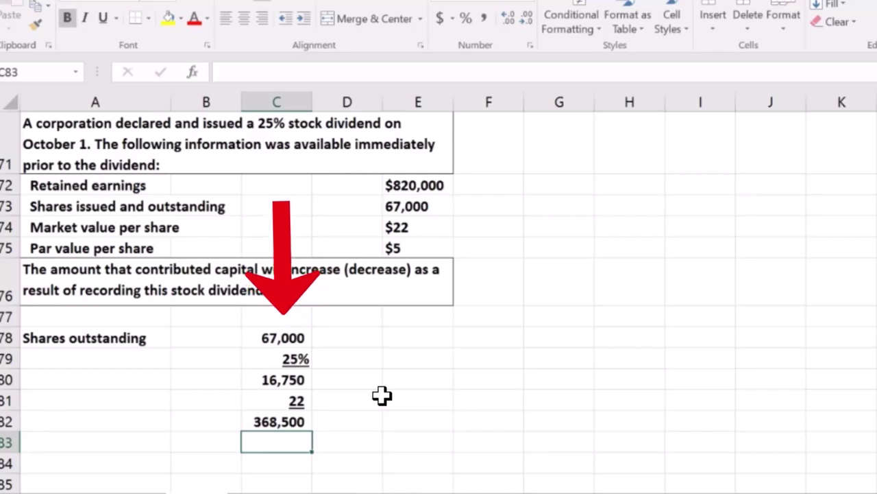